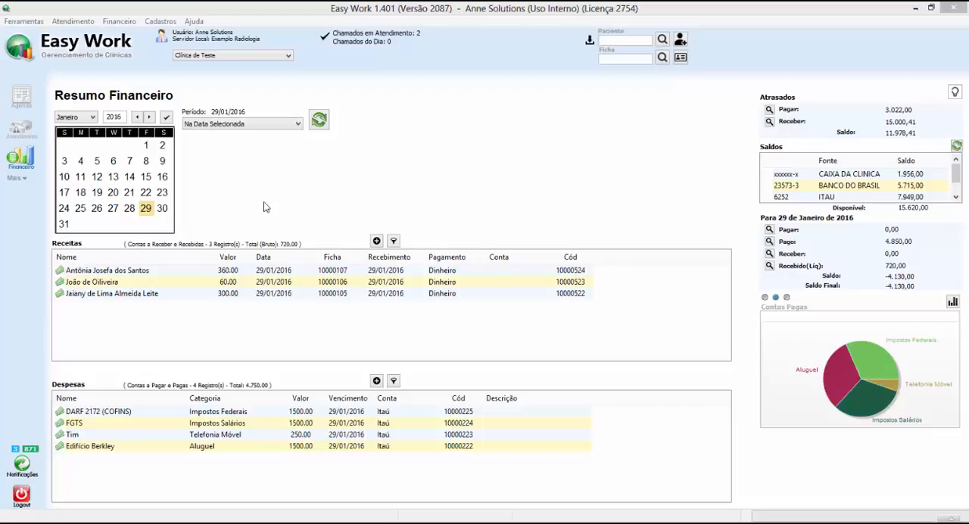
Start a new account payable with value 100,00 and payment item Vivo.
{"action": "left_click", "coordinate": [377, 381]}
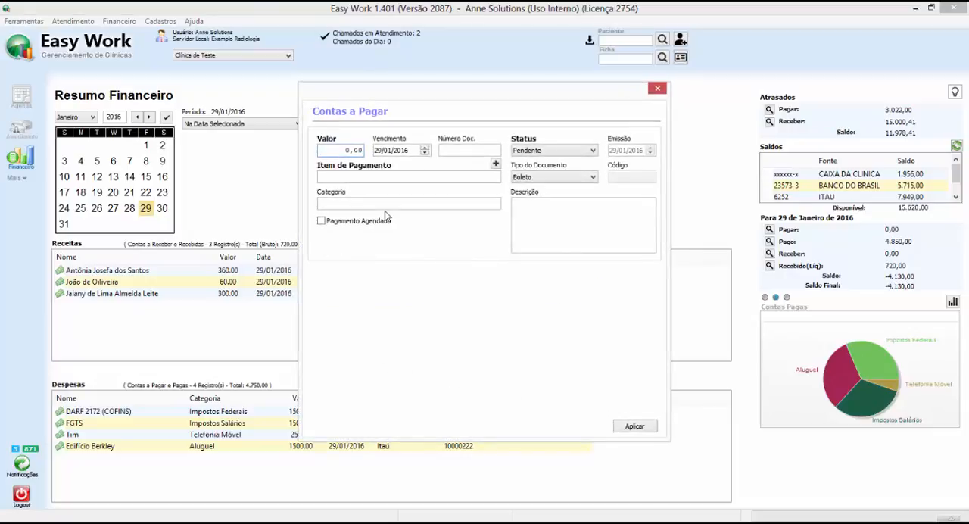
{"action": "double_click", "coordinate": [345, 150]}
{"action": "type", "text": "150"}
{"action": "left_click", "coordinate": [397, 177]}
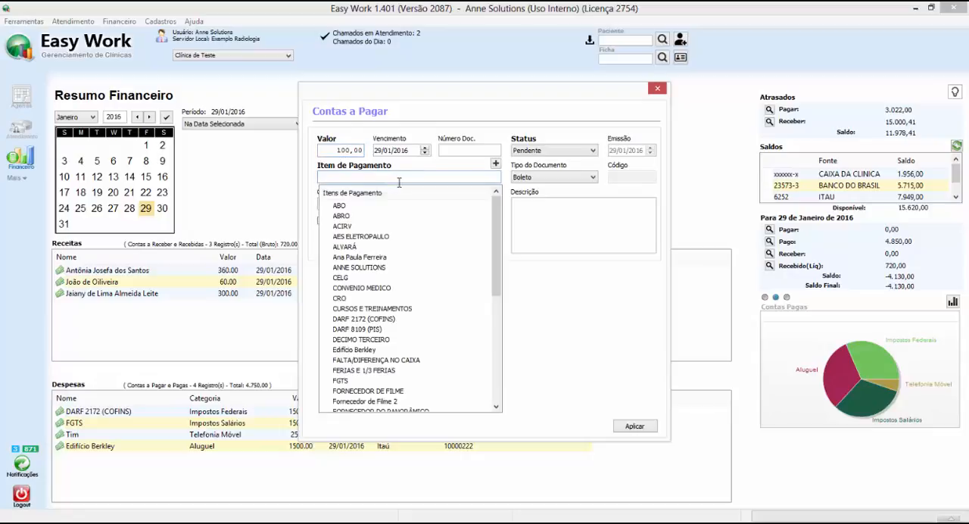
{"action": "left_click", "coordinate": [491, 381]}
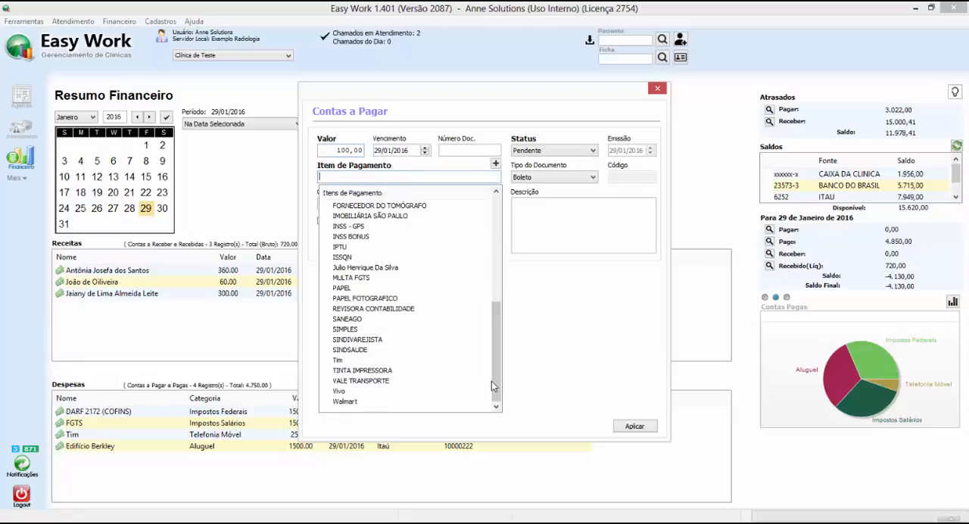
{"action": "left_click", "coordinate": [346, 392]}
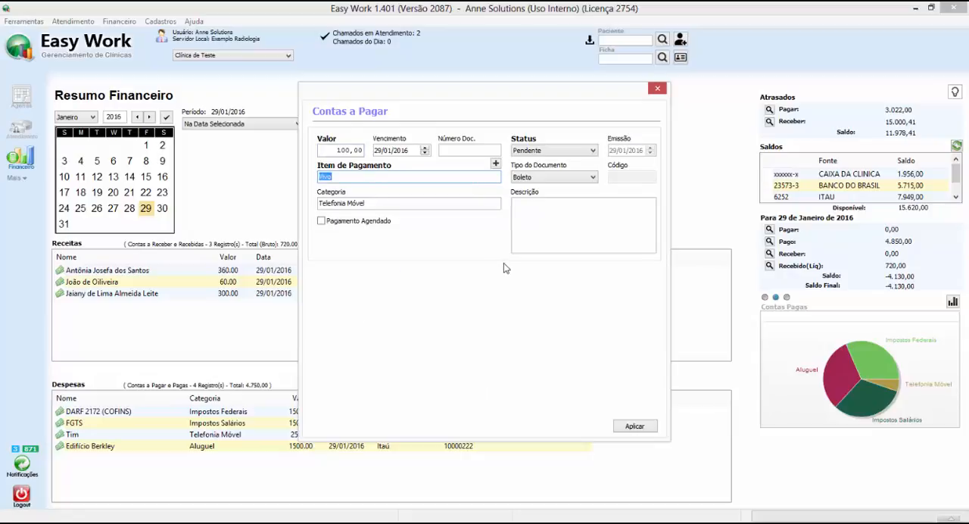
Mark the Vivo bill as Pago from the ITAU account and save the entry.
{"action": "left_click", "coordinate": [539, 150]}
{"action": "left_click", "coordinate": [536, 159]}
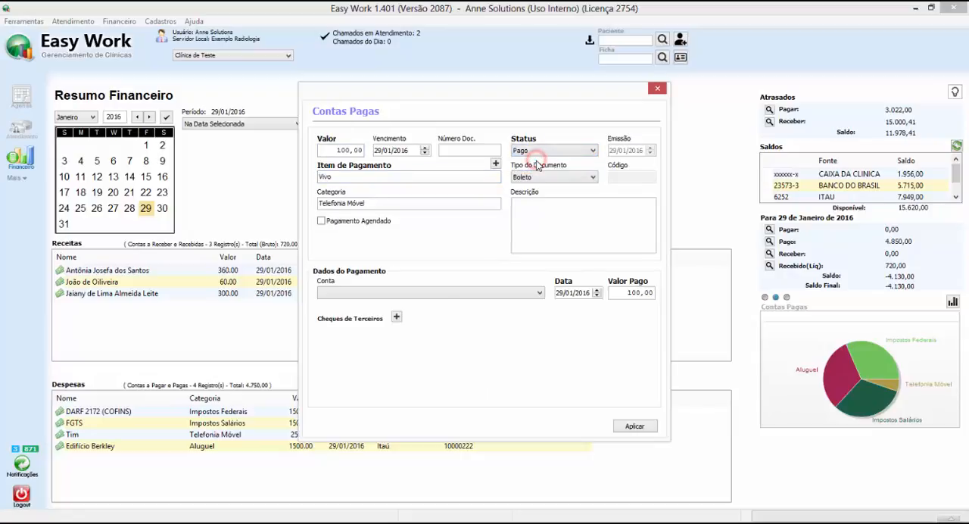
{"action": "left_click", "coordinate": [429, 297]}
{"action": "left_click", "coordinate": [382, 328]}
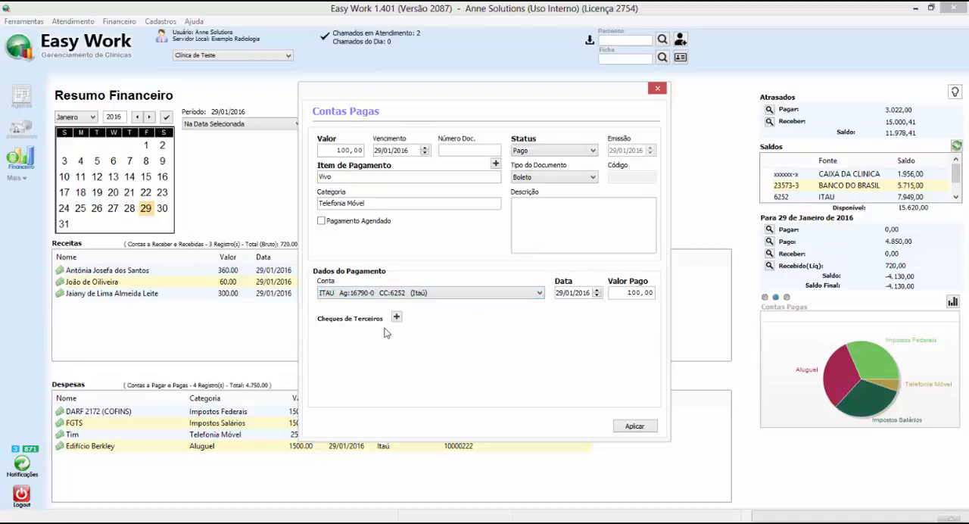
{"action": "left_click", "coordinate": [635, 427]}
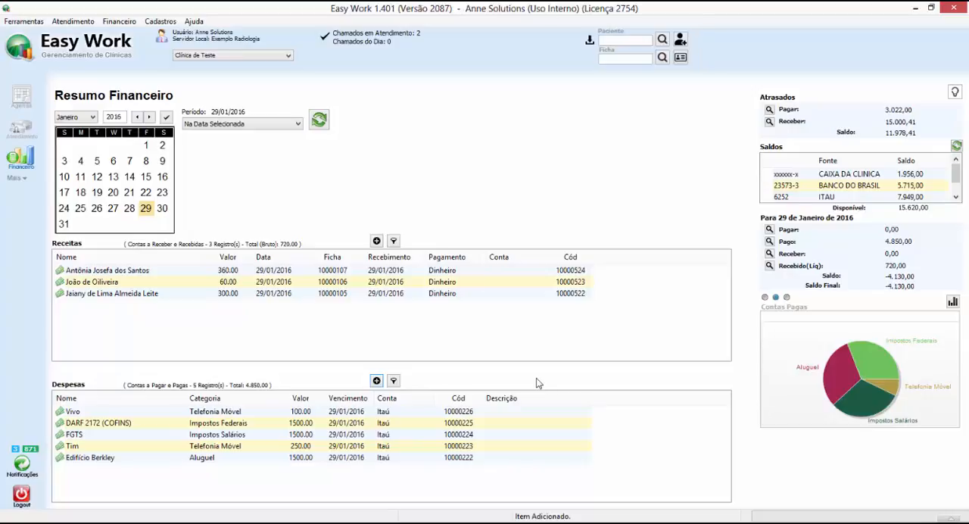
Preview the payment reports for 29/01/2016, first by category and then by cost center.
{"action": "left_click", "coordinate": [557, 356]}
{"action": "left_click", "coordinate": [951, 301]}
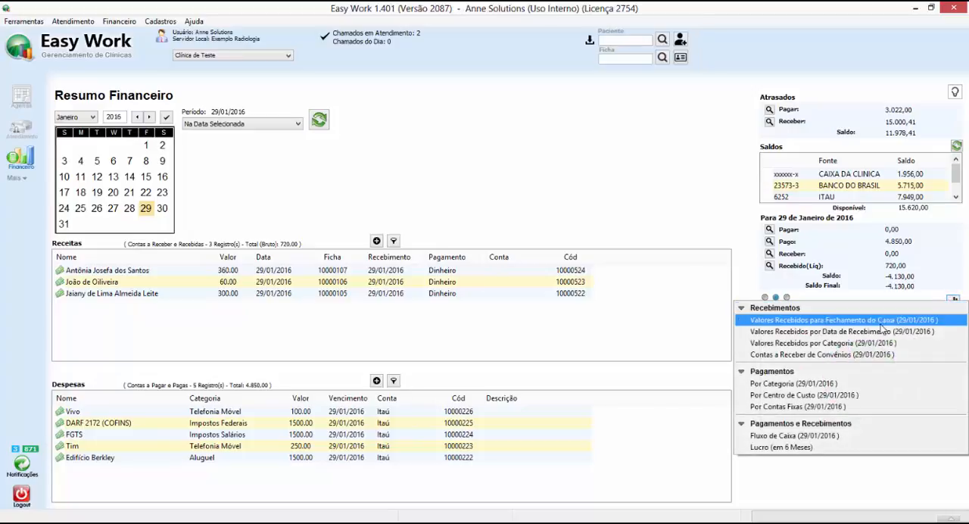
{"action": "left_click", "coordinate": [811, 388]}
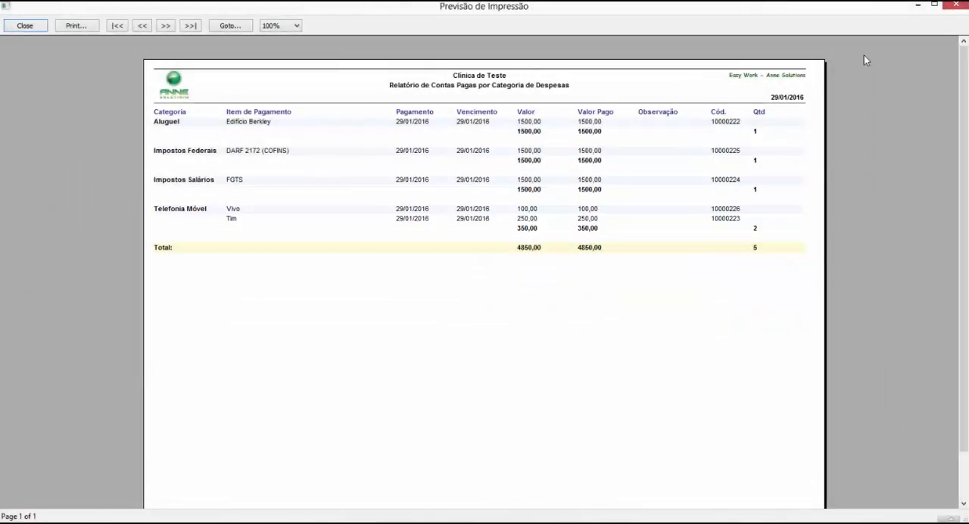
{"action": "left_click", "coordinate": [952, 6]}
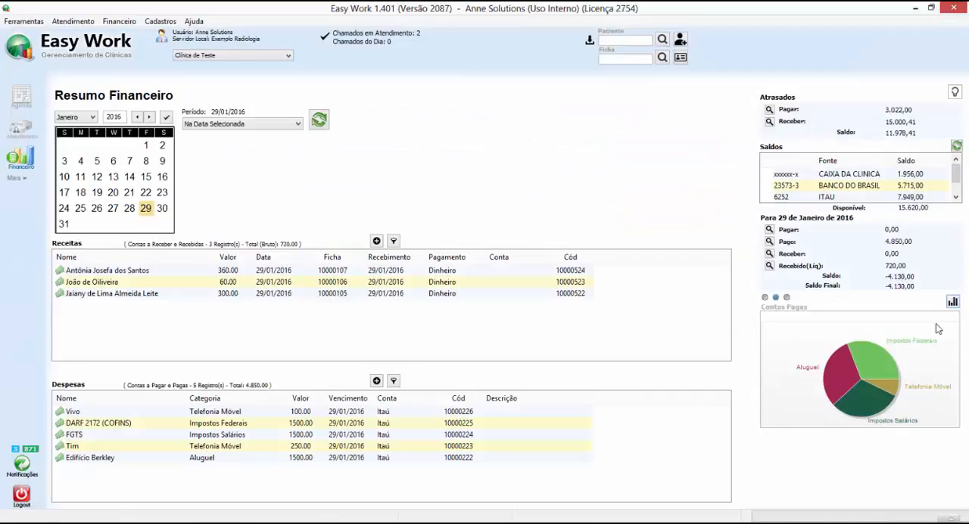
{"action": "left_click", "coordinate": [952, 302]}
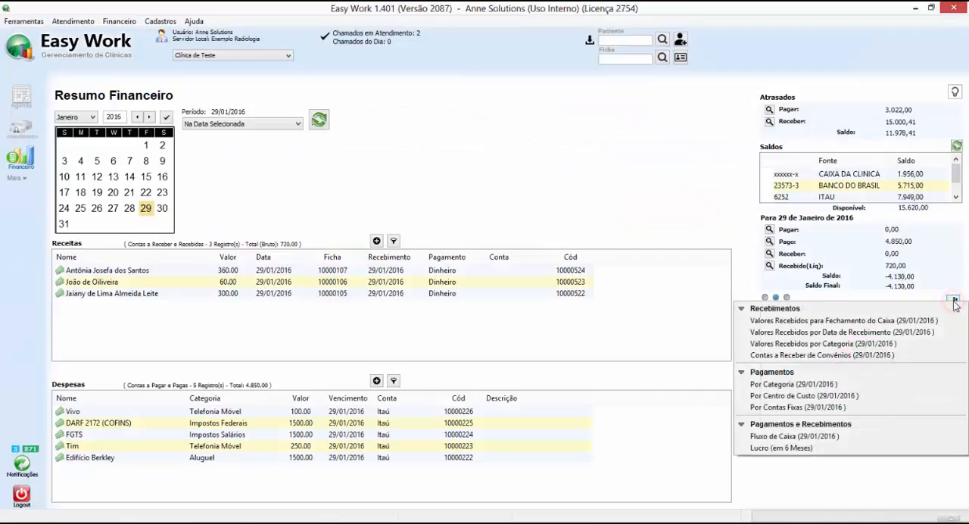
{"action": "left_click", "coordinate": [791, 395]}
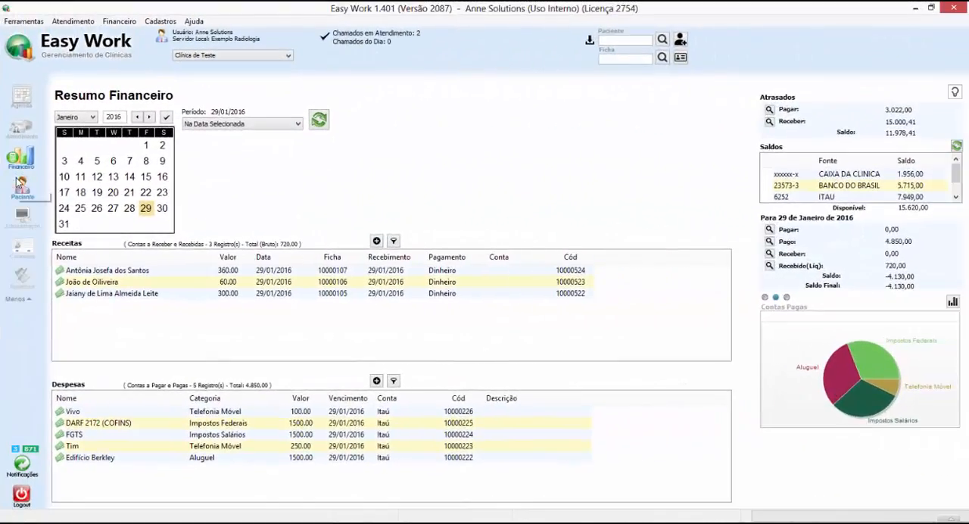
Review the registered cost centers in the financial records and view the blank cost center registration form.
{"action": "left_click", "coordinate": [22, 252]}
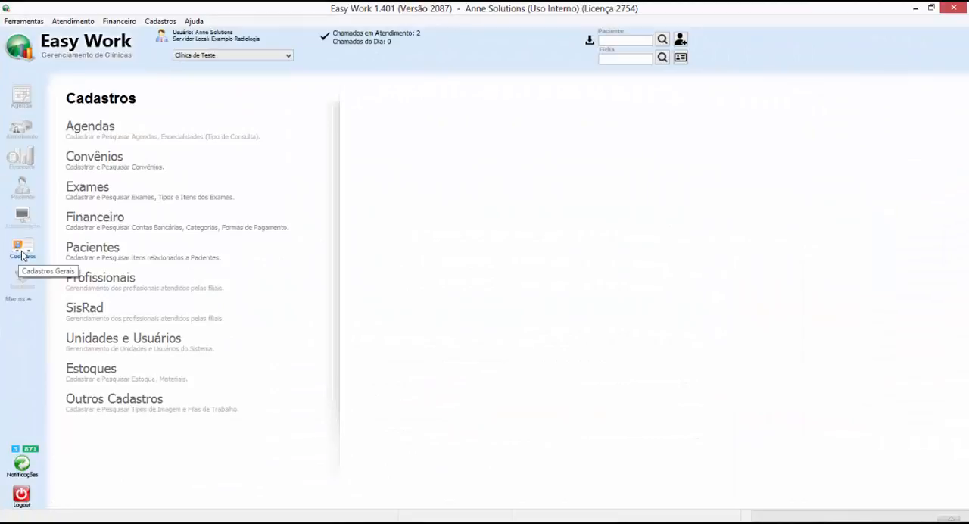
{"action": "left_click", "coordinate": [89, 219]}
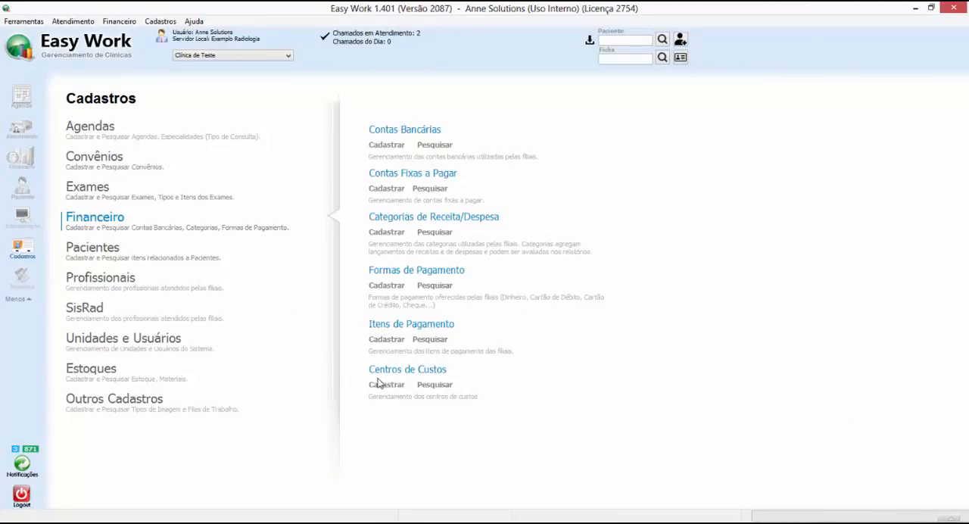
{"action": "left_click", "coordinate": [438, 386]}
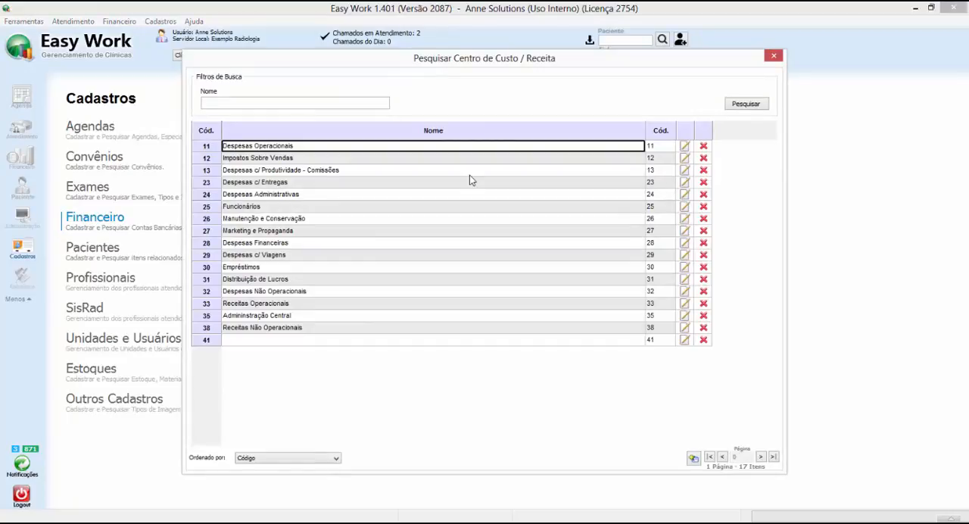
{"action": "left_click", "coordinate": [695, 459]}
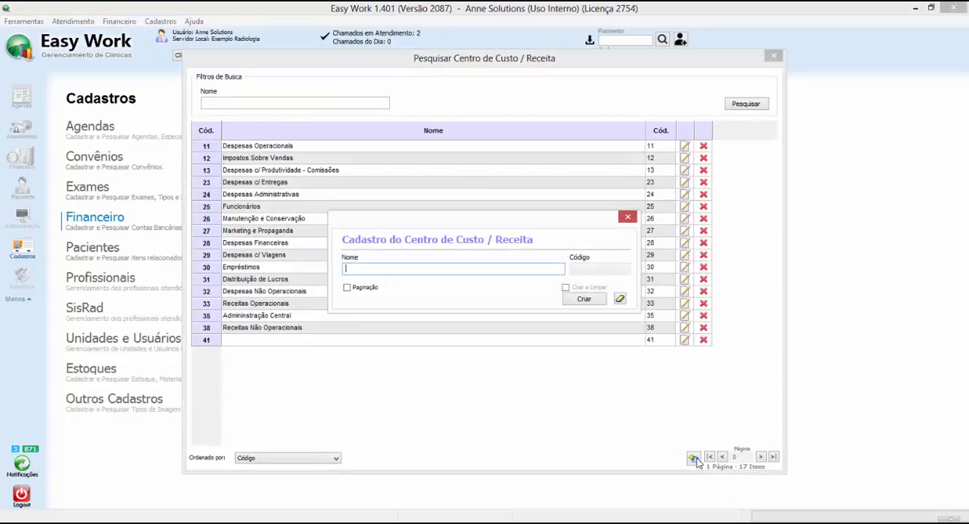
{"action": "left_click", "coordinate": [628, 219]}
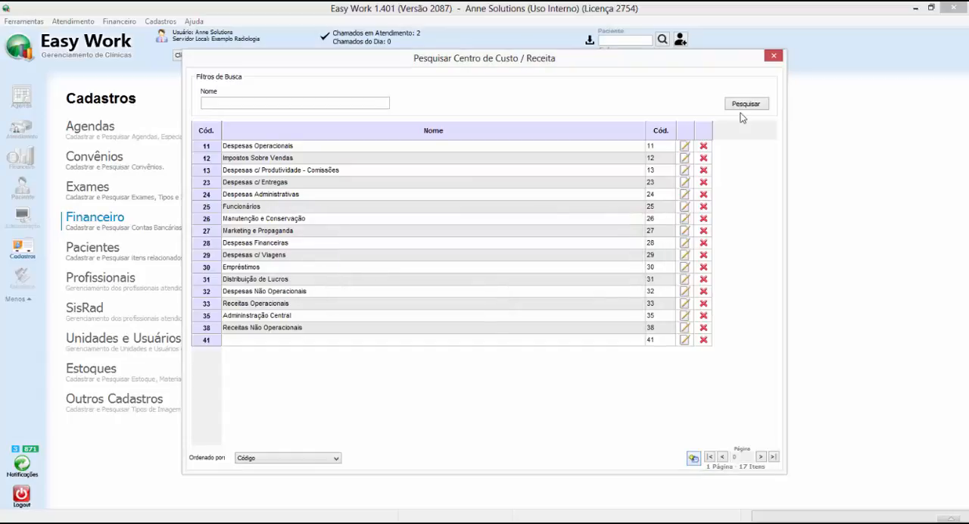
{"action": "left_click", "coordinate": [773, 57]}
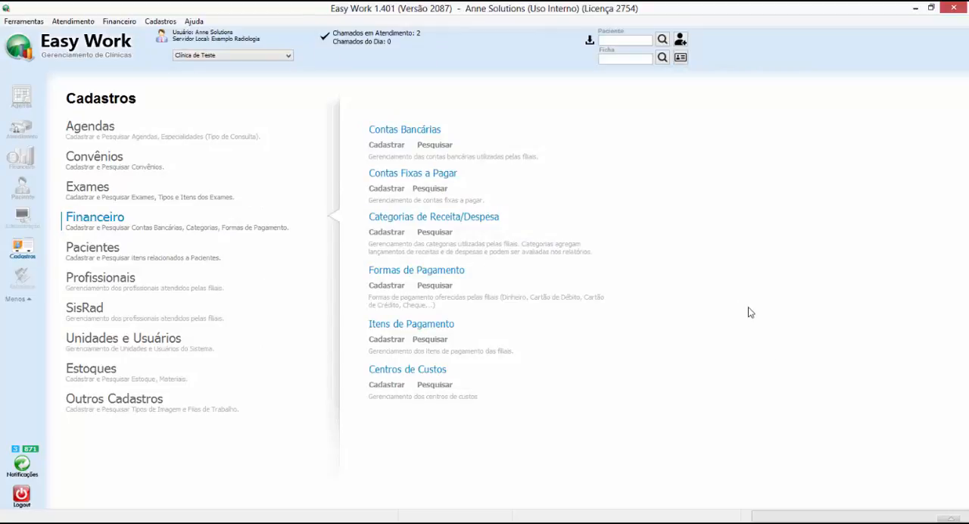
Search the income and expense categories for "telefonia" and inspect the Telefonia Móvel record's cost center and type.
{"action": "left_click", "coordinate": [441, 234]}
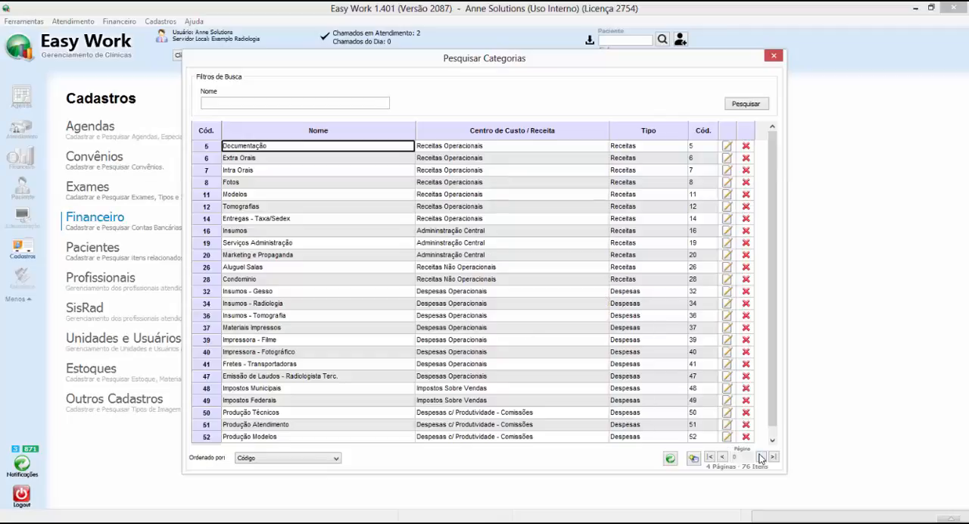
{"action": "left_click", "coordinate": [264, 103]}
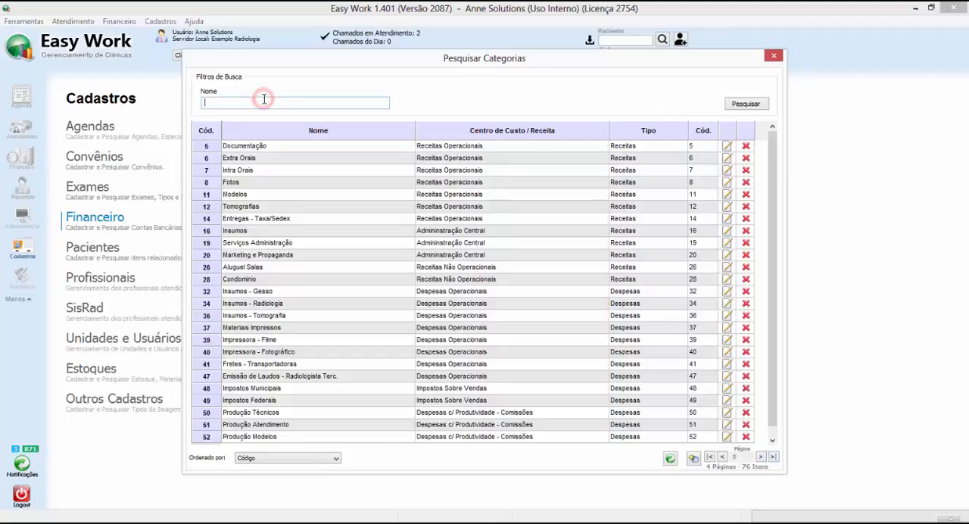
{"action": "type", "text": "telefonia"}
{"action": "key", "text": "Return"}
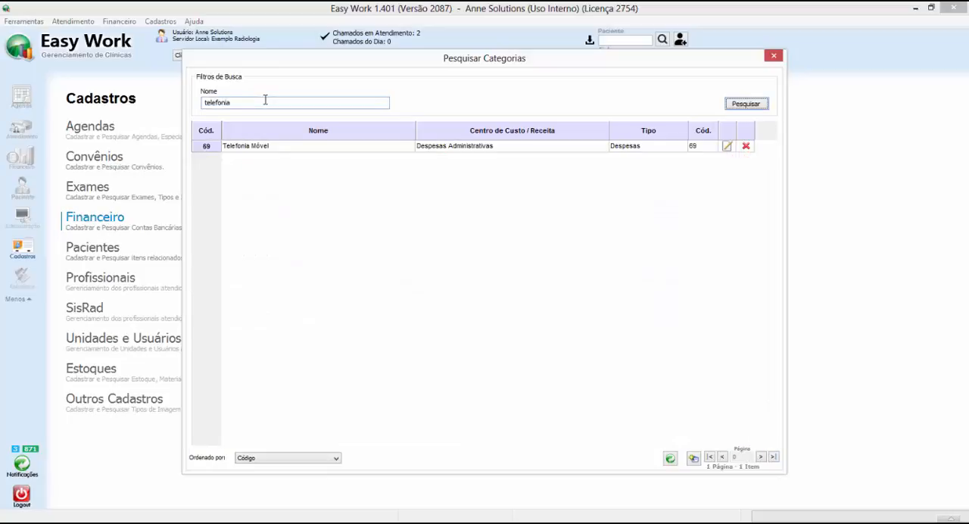
{"action": "left_click", "coordinate": [727, 151]}
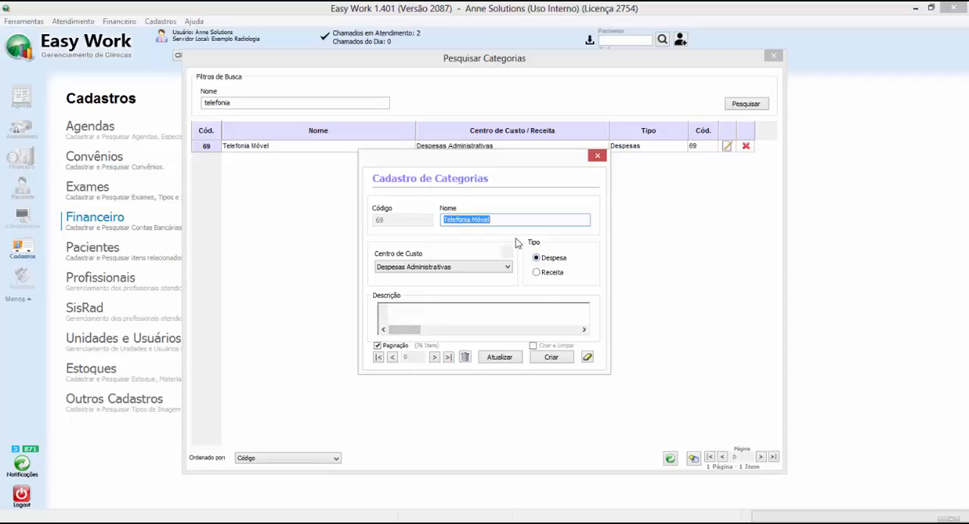
{"action": "left_click", "coordinate": [600, 158]}
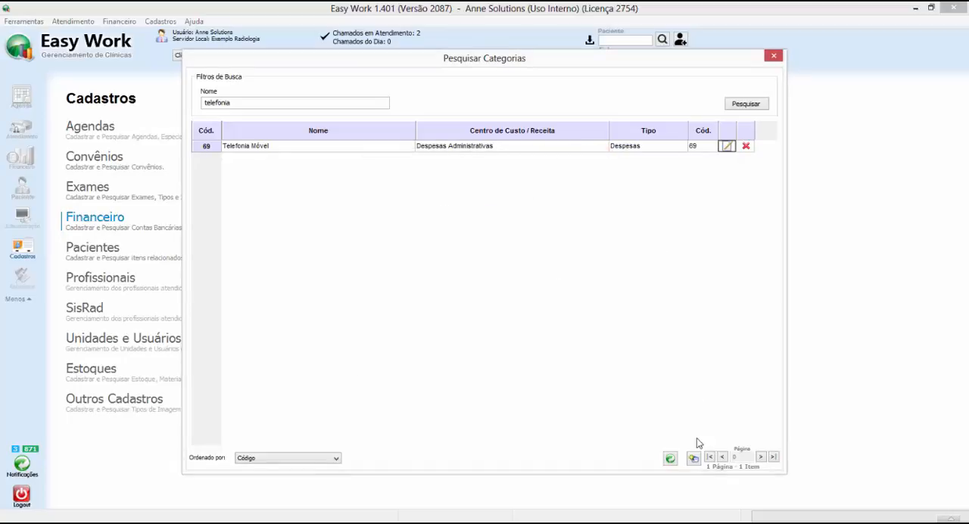
View the blank registration form for a new category, then close it and the category search.
{"action": "left_click", "coordinate": [693, 457]}
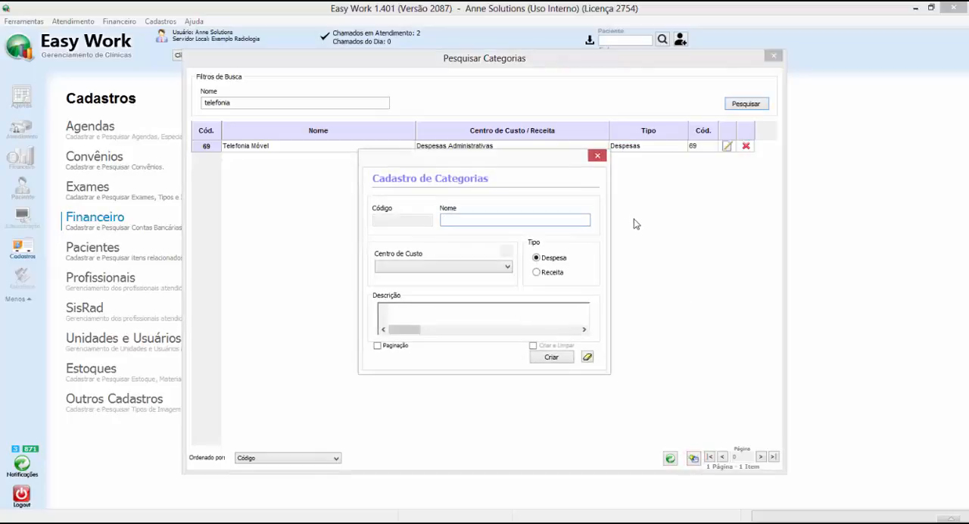
{"action": "left_click", "coordinate": [597, 157]}
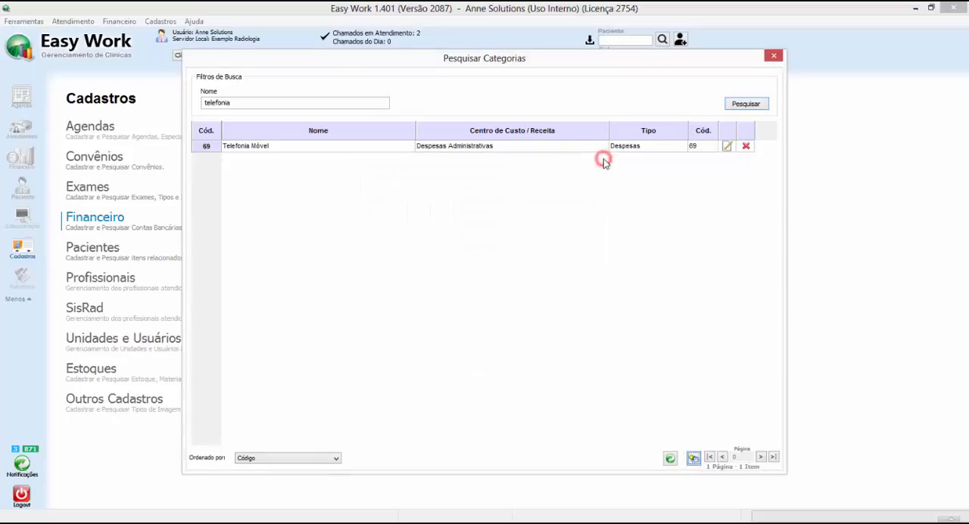
{"action": "left_click", "coordinate": [773, 57]}
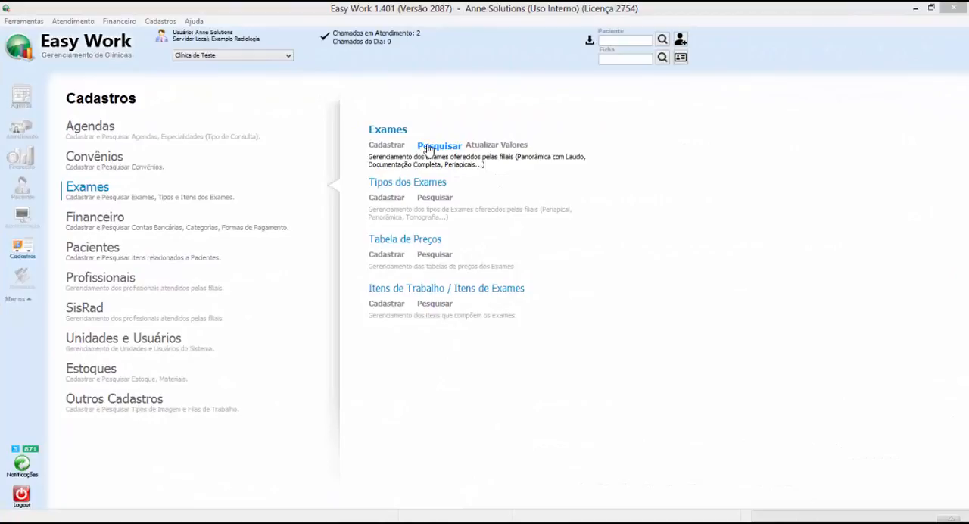
Examine the category assigned to the PANORÂMICA exam in its registration record, then close the exam search.
{"action": "left_click", "coordinate": [428, 147]}
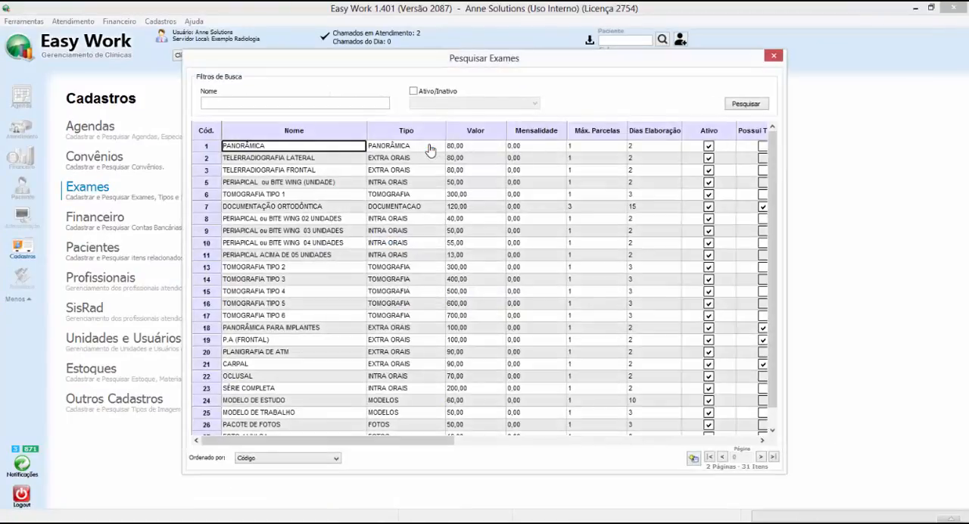
{"action": "double_click", "coordinate": [210, 149]}
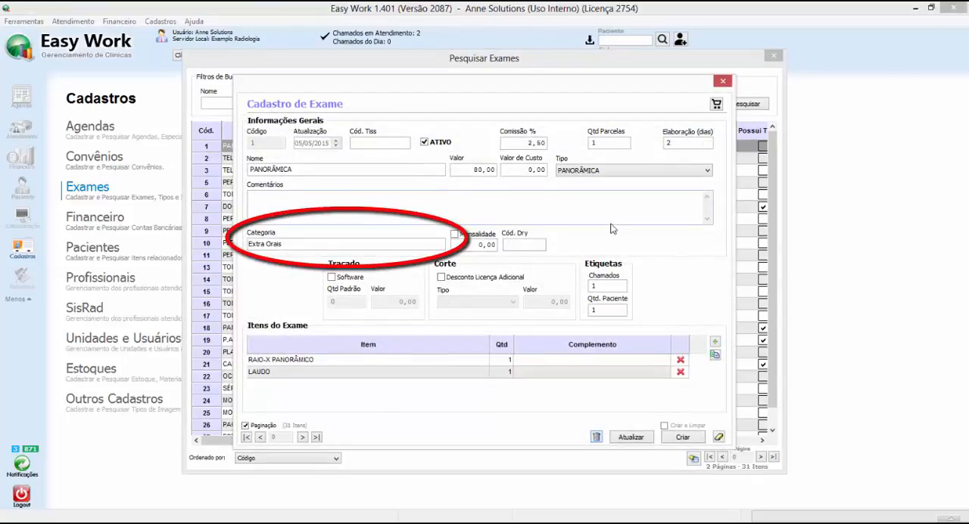
{"action": "left_click", "coordinate": [296, 243]}
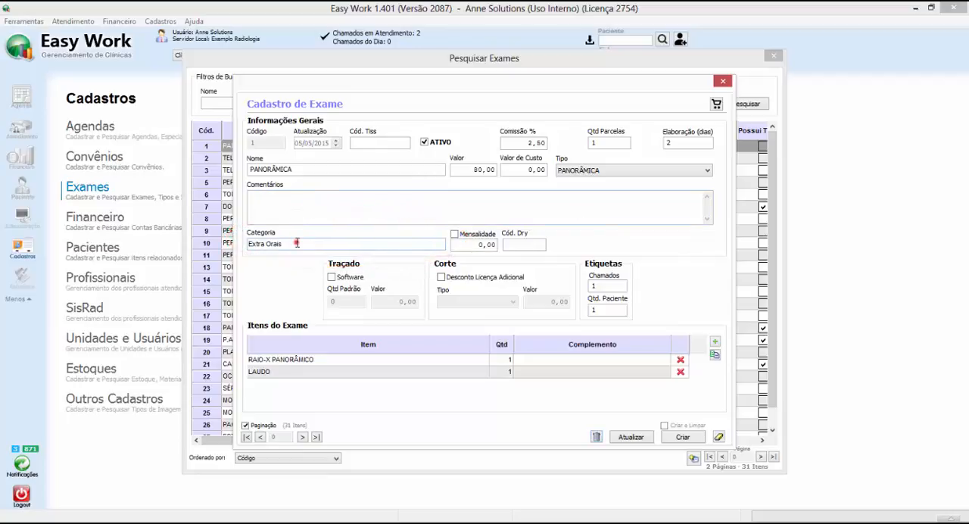
{"action": "double_click", "coordinate": [297, 243]}
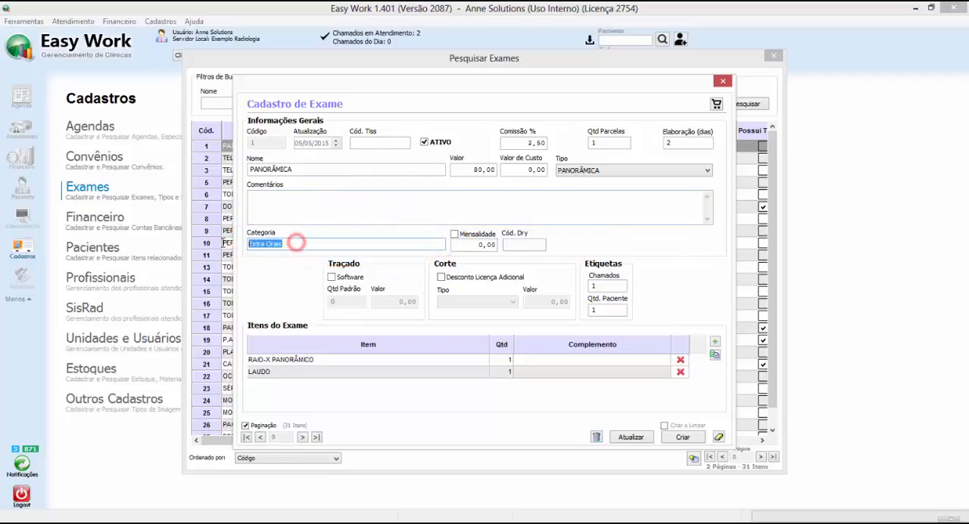
{"action": "left_click", "coordinate": [724, 84]}
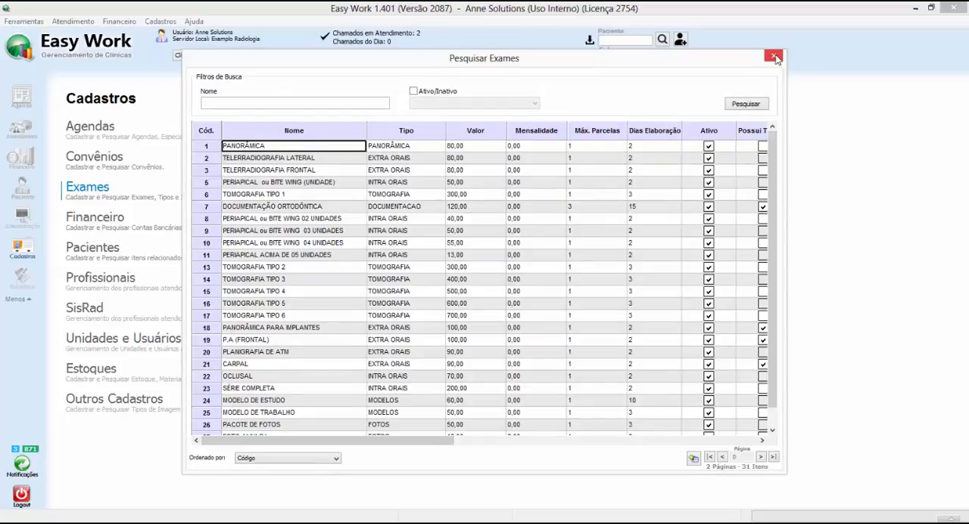
{"action": "left_click", "coordinate": [774, 56]}
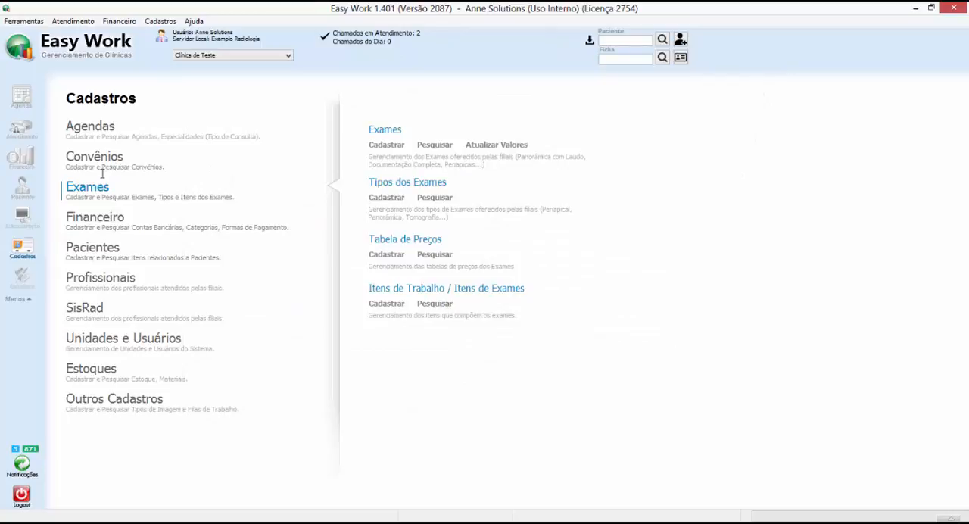
Go to the financial summary and view the chart of accounts received by category (Contas Recebidas por Categoria).
{"action": "left_click", "coordinate": [21, 130]}
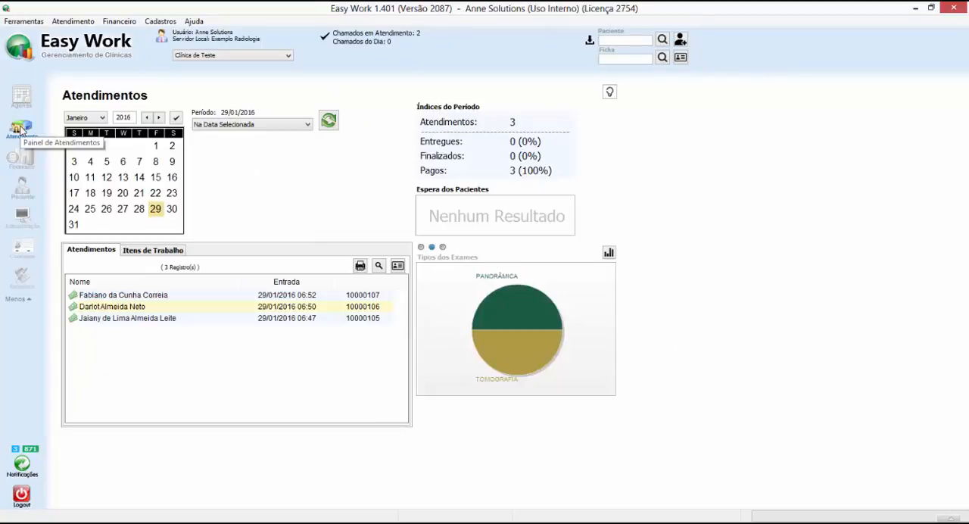
{"action": "left_click", "coordinate": [18, 158]}
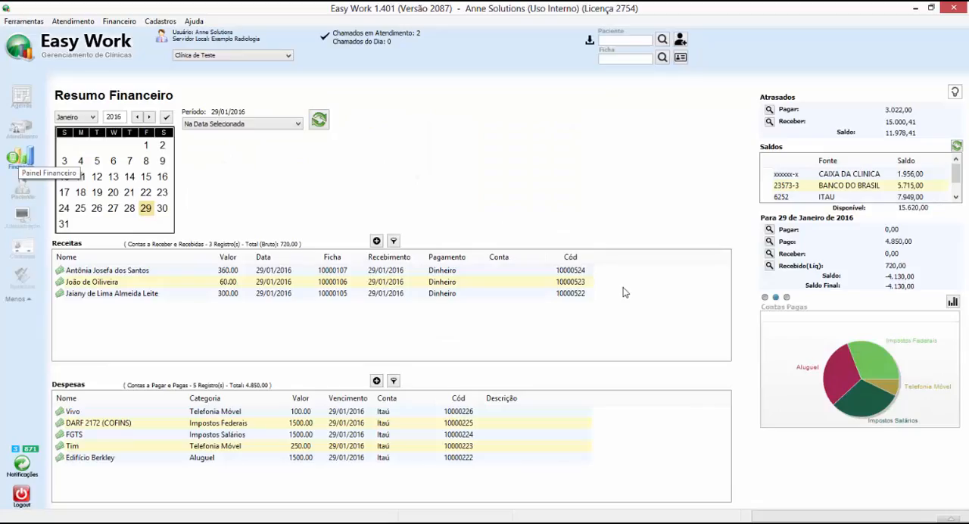
{"action": "left_click", "coordinate": [765, 297]}
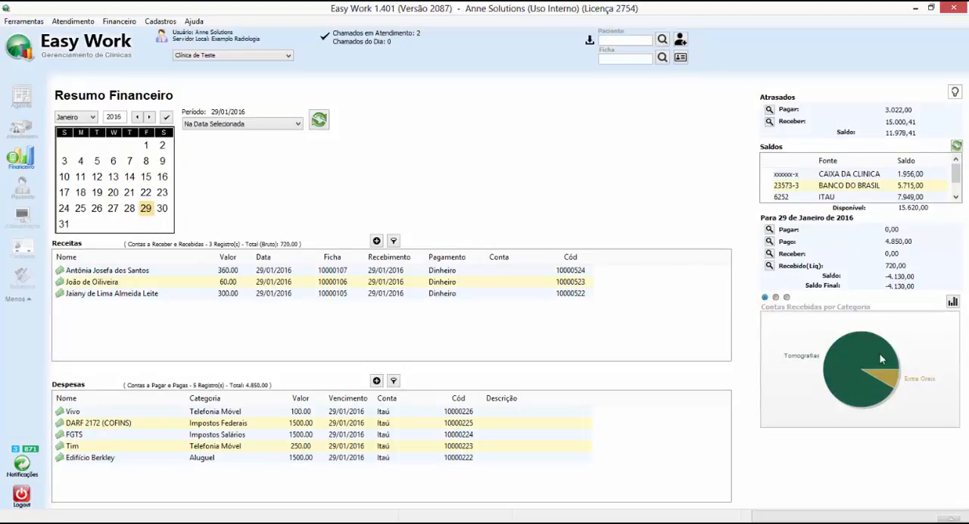
Preview the report of values received by category for 29/01/2016, then close the preview.
{"action": "left_click", "coordinate": [953, 301]}
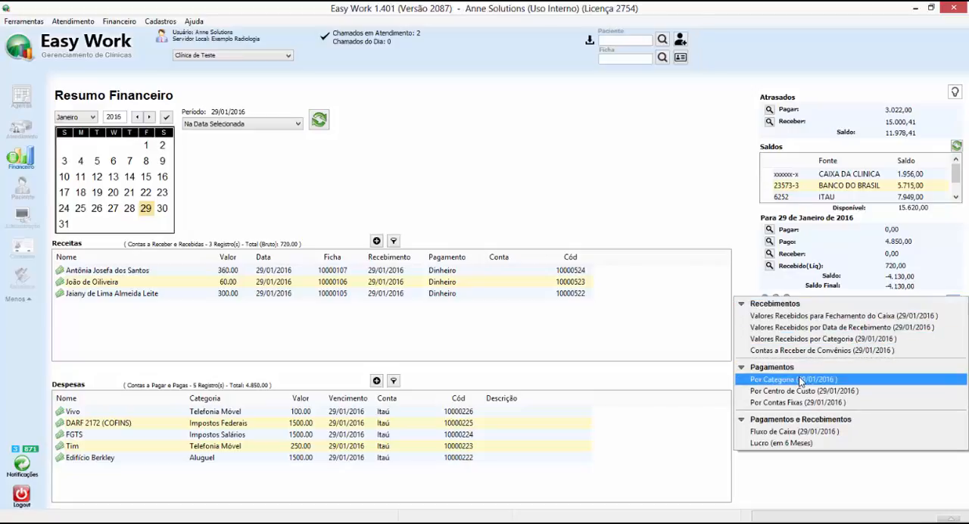
{"action": "left_click", "coordinate": [832, 338]}
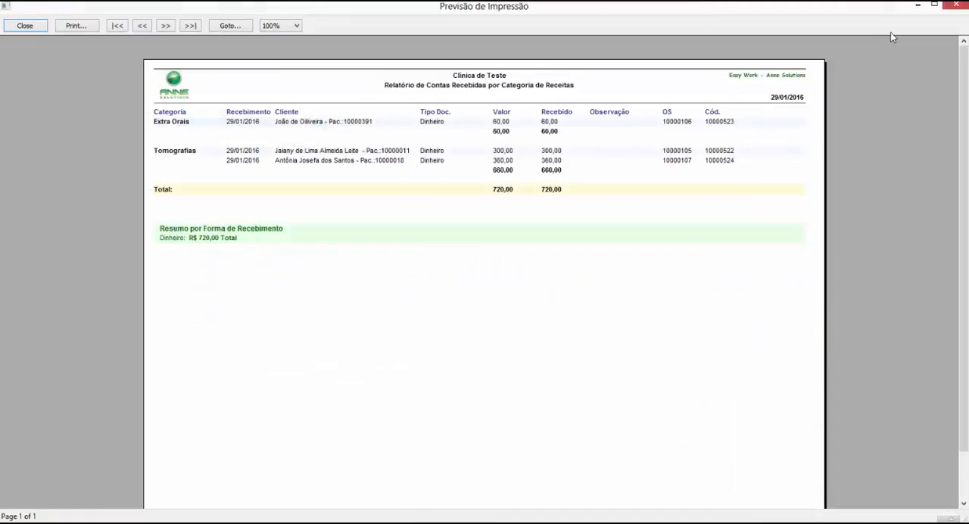
{"action": "left_click", "coordinate": [957, 7]}
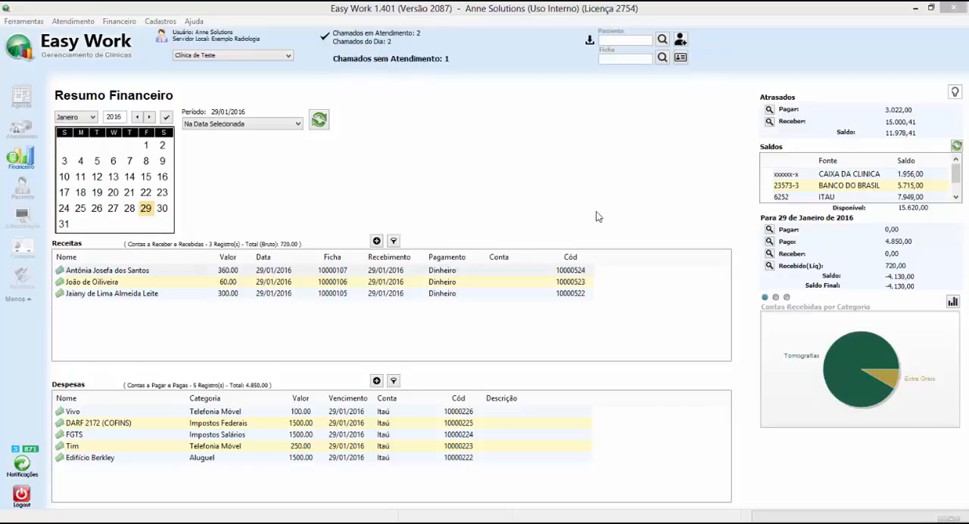
Examine the category and the available category options in the 360.00 income record, then close it without changes.
{"action": "left_click", "coordinate": [156, 273]}
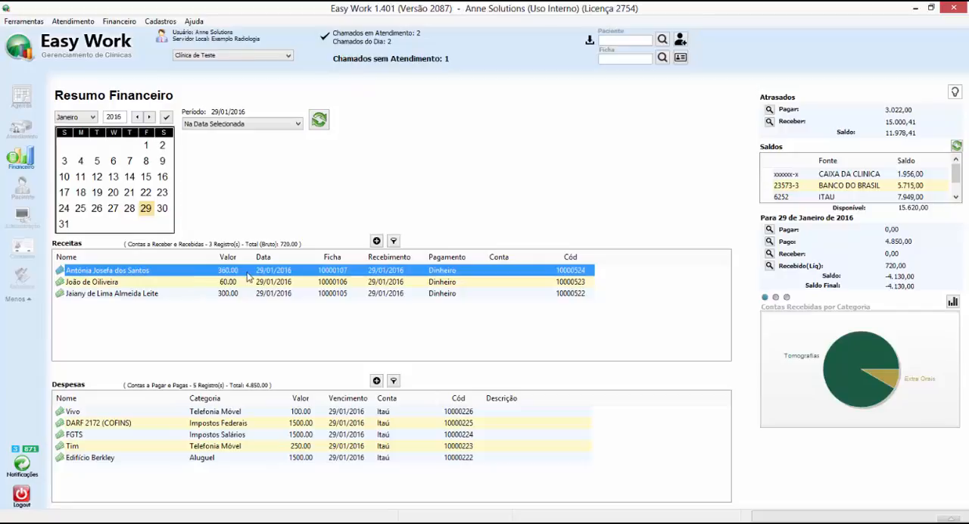
{"action": "double_click", "coordinate": [270, 276]}
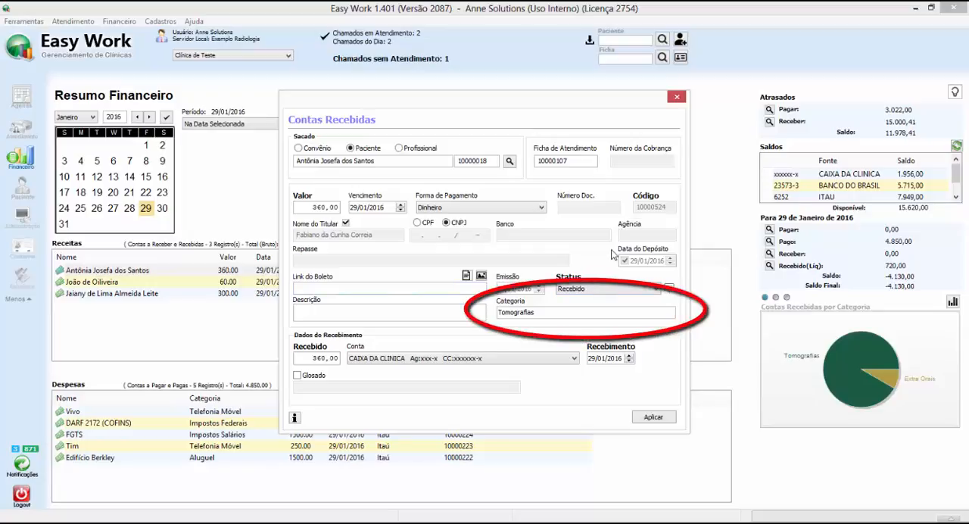
{"action": "left_click", "coordinate": [558, 312]}
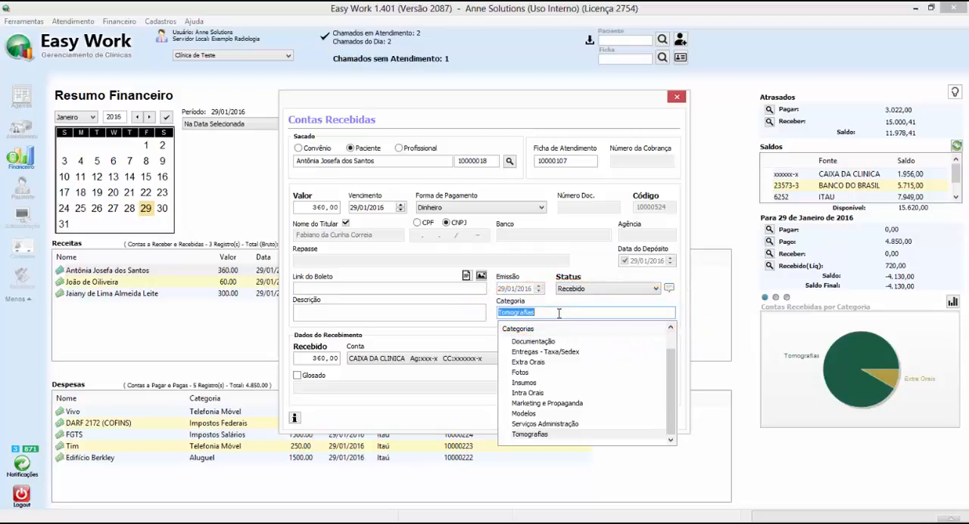
{"action": "left_click", "coordinate": [559, 313]}
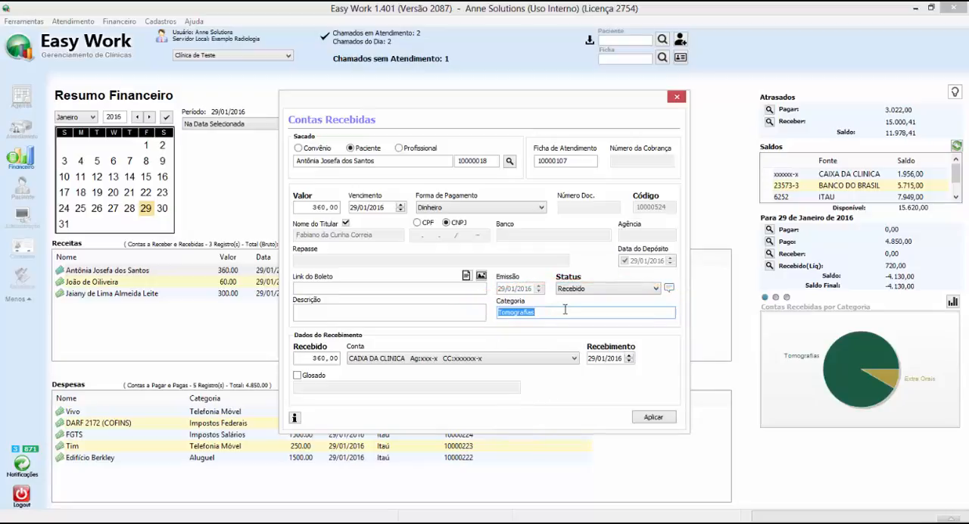
{"action": "left_click", "coordinate": [677, 97]}
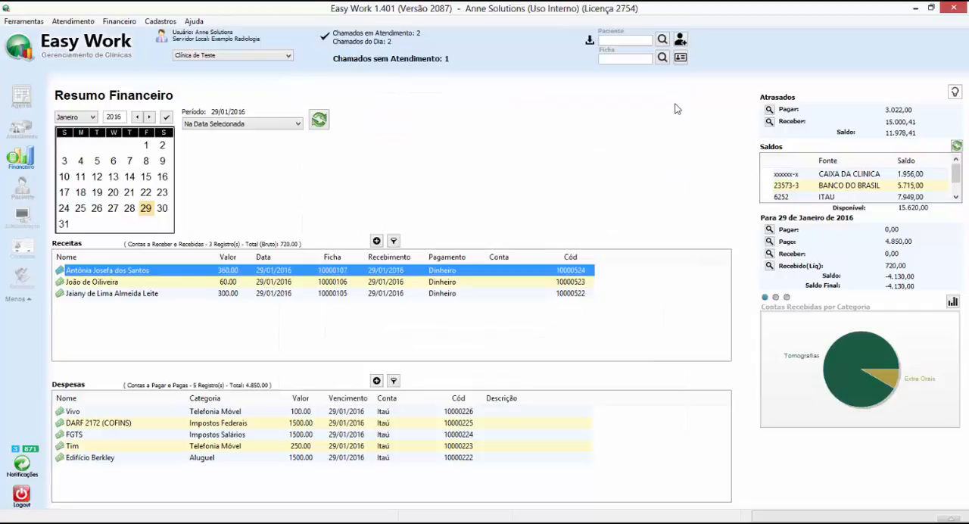